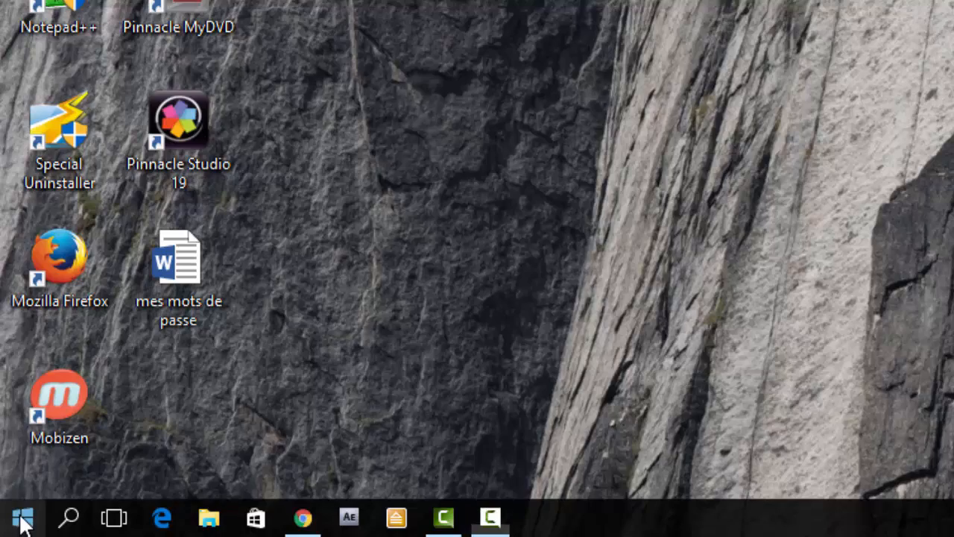
# - Open the advanced settings of the Pare-feu Windows from Système et sécurité in the Panneau de configuration
pyautogui.rightClick(22, 519)
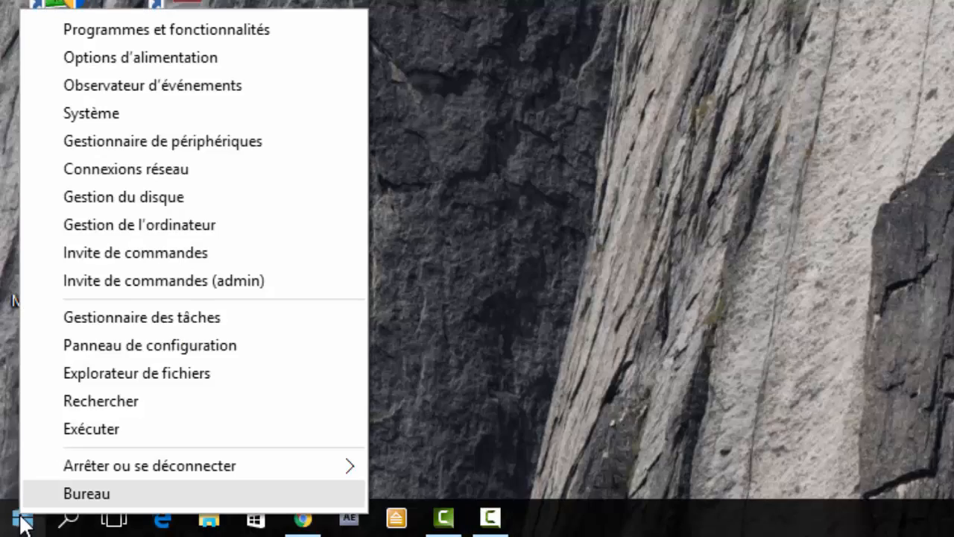
pyautogui.click(170, 345)
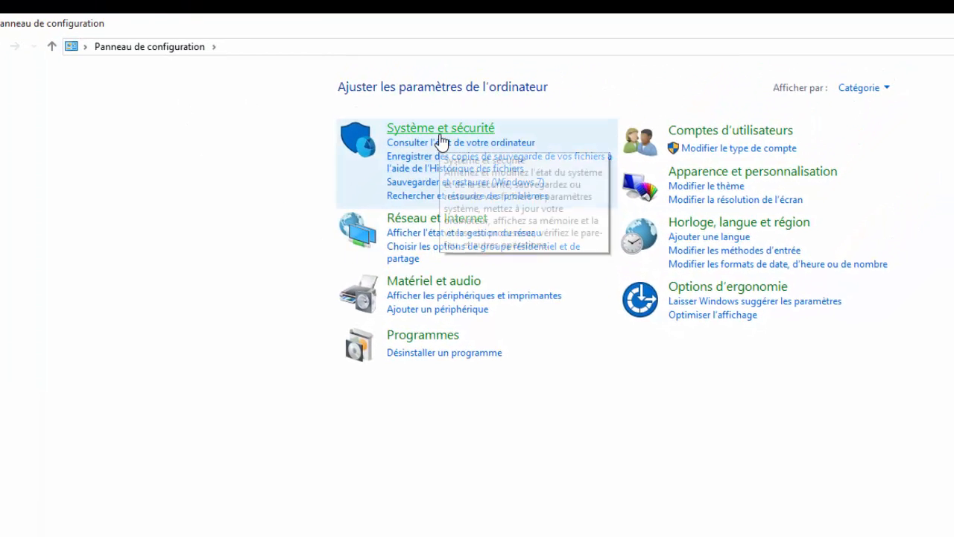
pyautogui.click(441, 133)
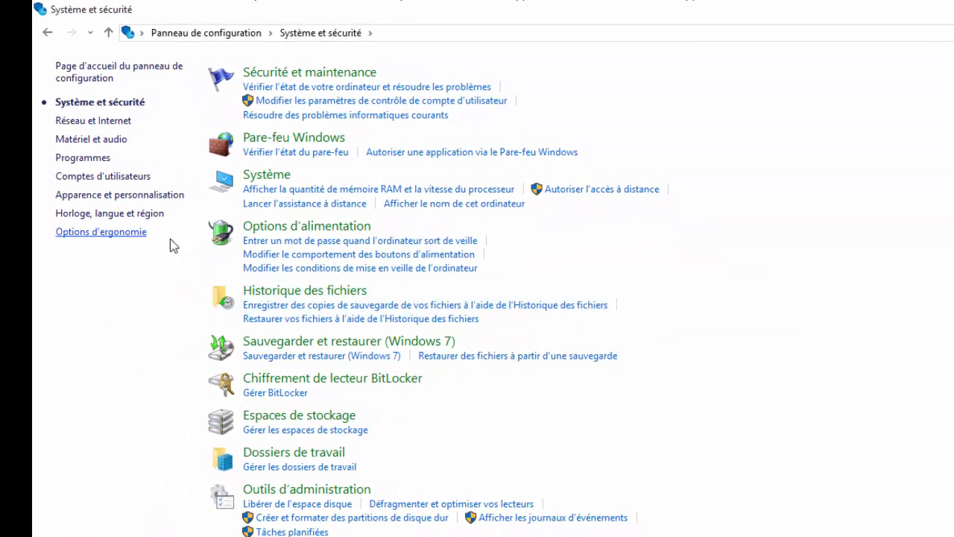
pyautogui.click(296, 141)
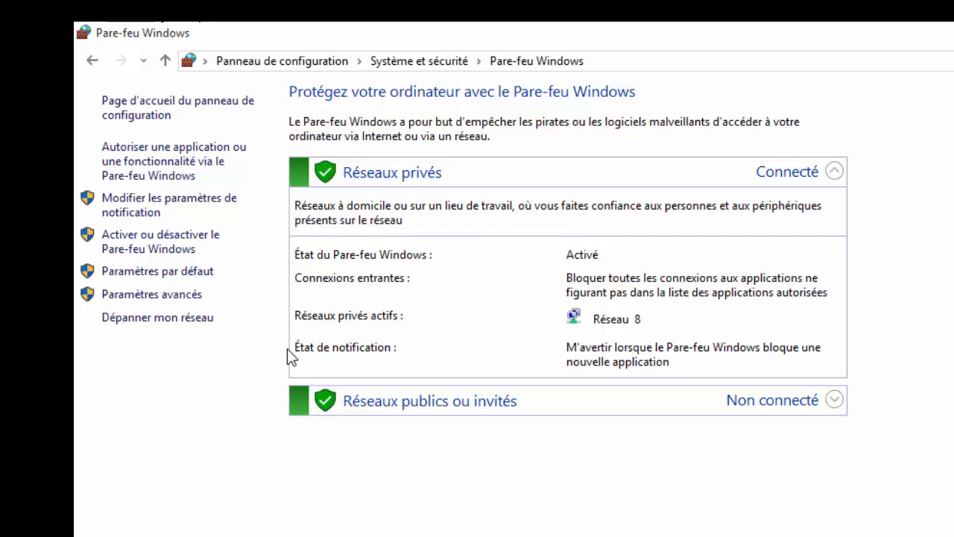
pyautogui.click(163, 297)
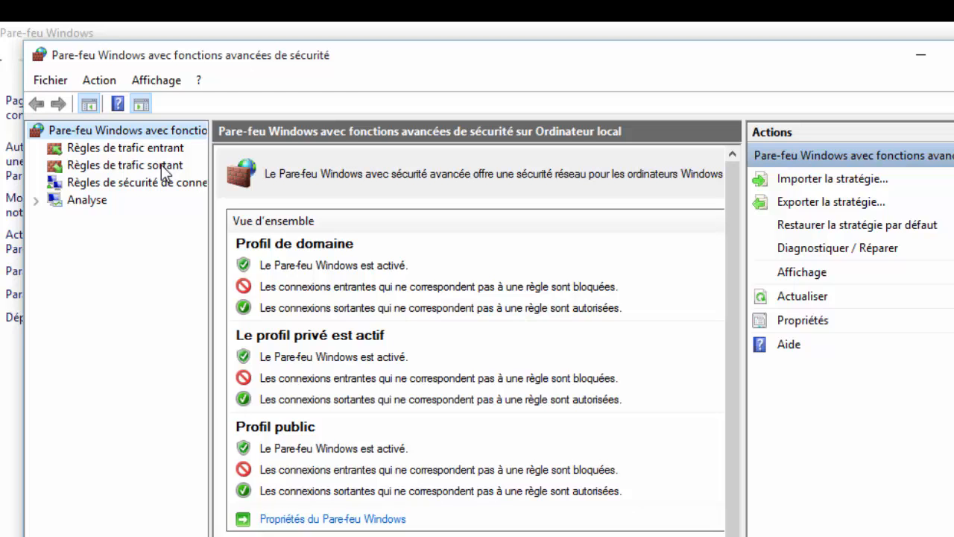
# - Start a new inbound traffic rule (Règles de trafic entrant) of the type Programme
pyautogui.click(102, 149)
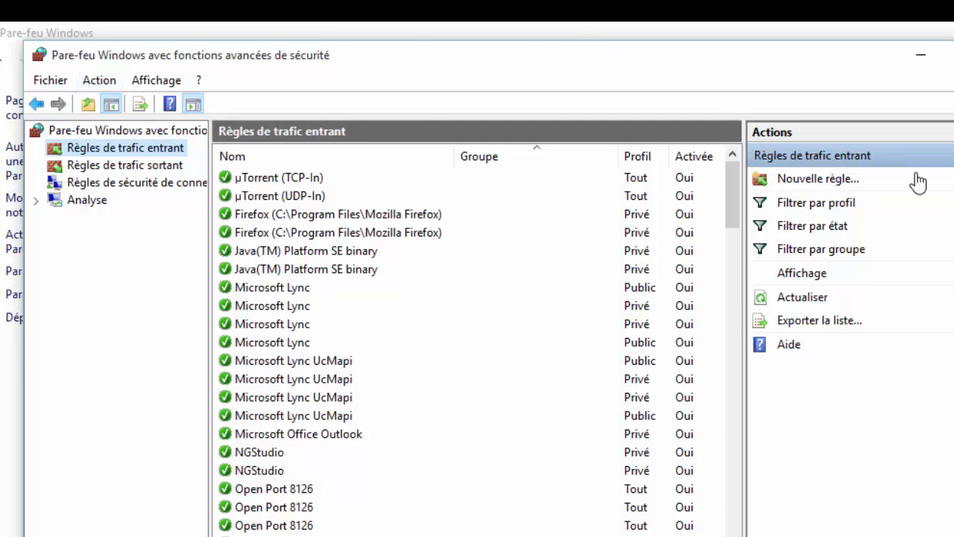
pyautogui.click(828, 180)
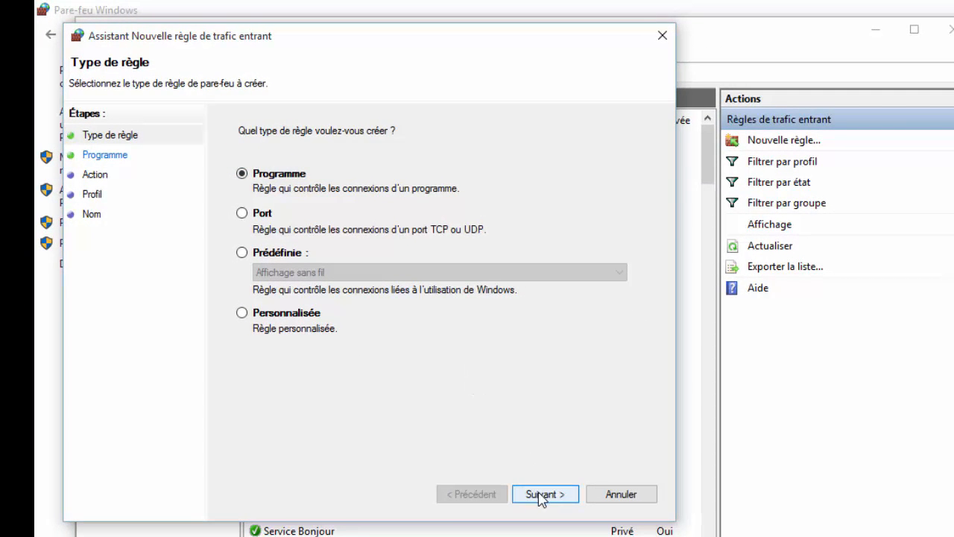
pyautogui.click(543, 494)
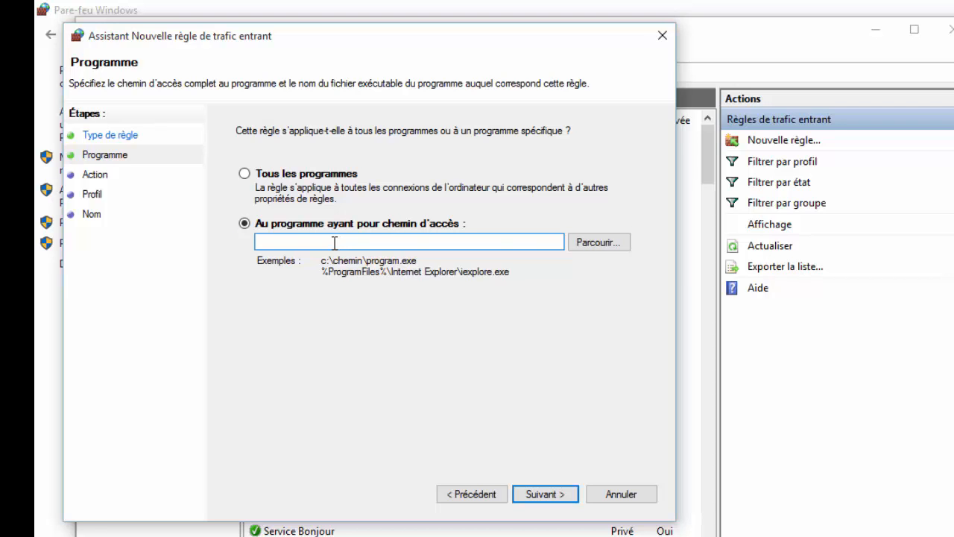
# - Browse for the rule's program path in the Programmes folder on Disque local (C:)
pyautogui.click(596, 243)
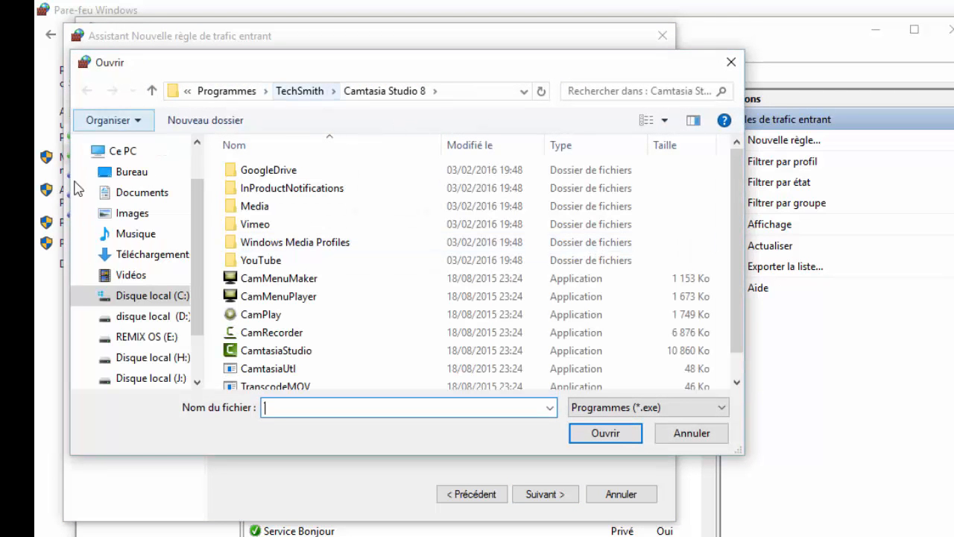
pyautogui.click(152, 296)
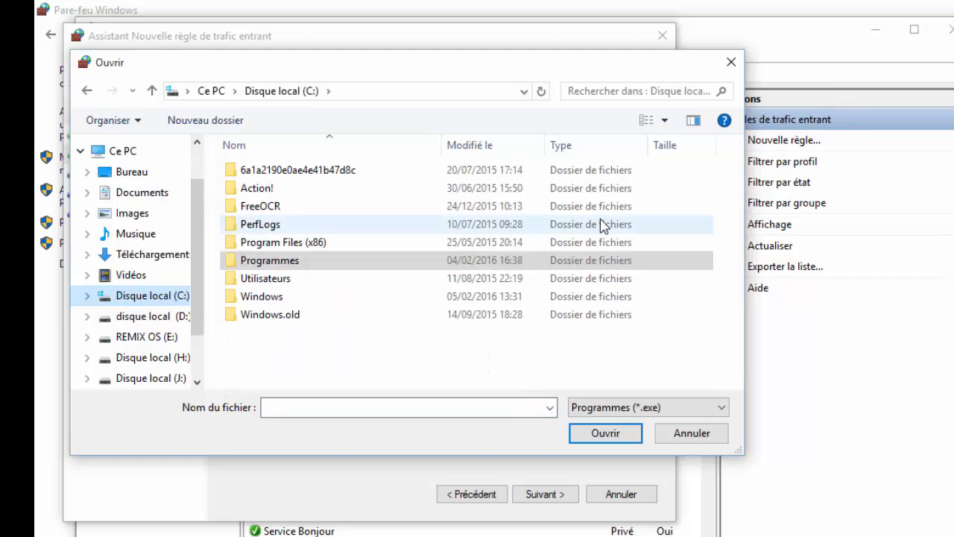
pyautogui.click(297, 261)
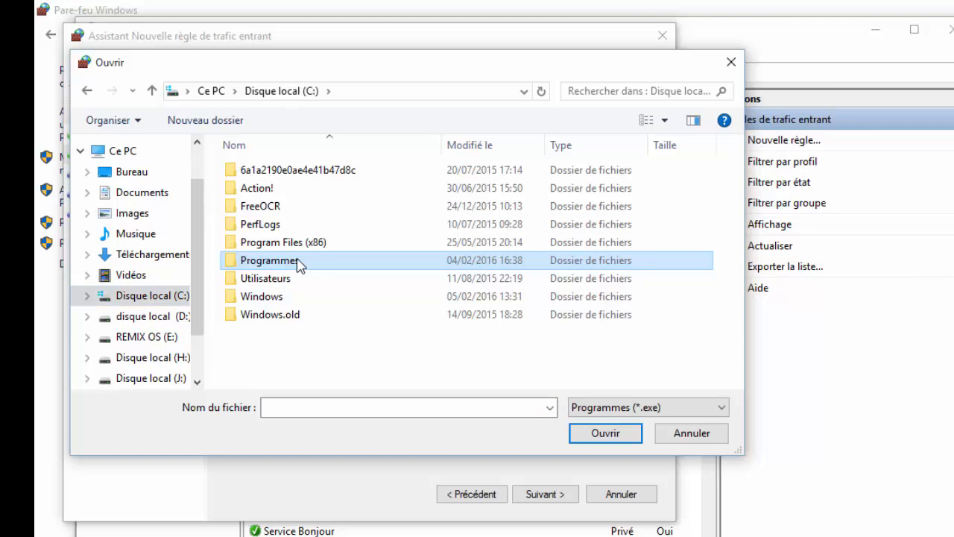
pyautogui.doubleClick(298, 261)
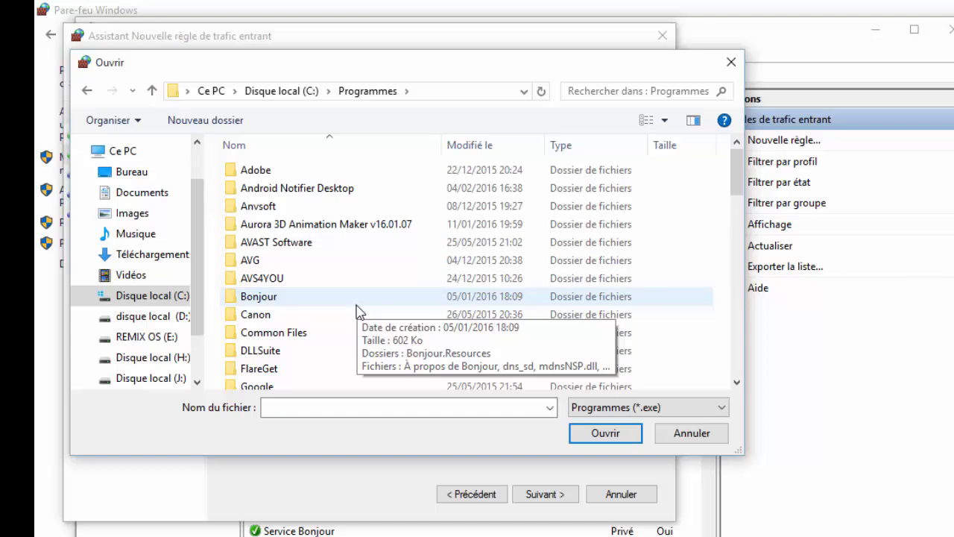
# - Look through the Studio 19 and Studio 17 folders under Pinnacle for a program file, and return to the Programmes folder
pyautogui.scroll(-9, 356, 310)
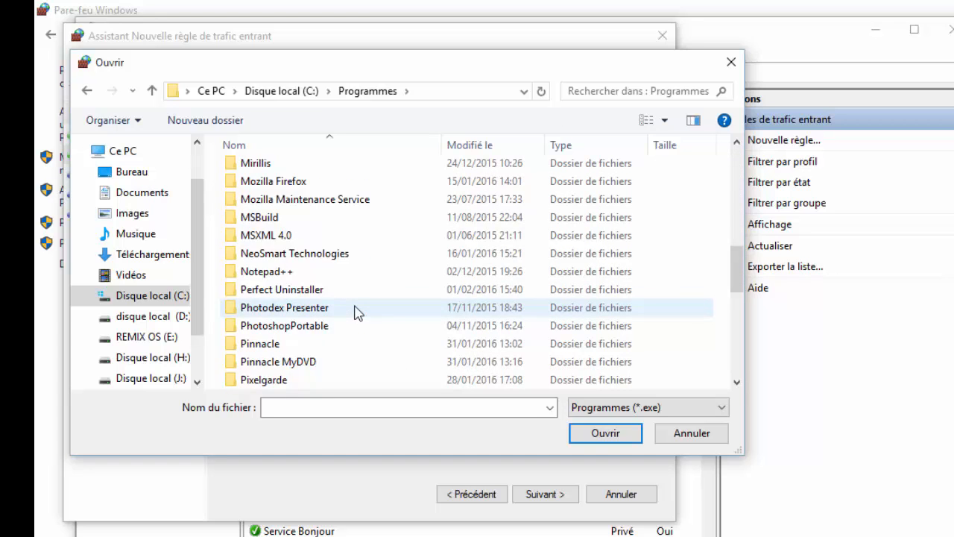
pyautogui.scroll(-2, 356, 311)
pyautogui.scroll(2, 353, 311)
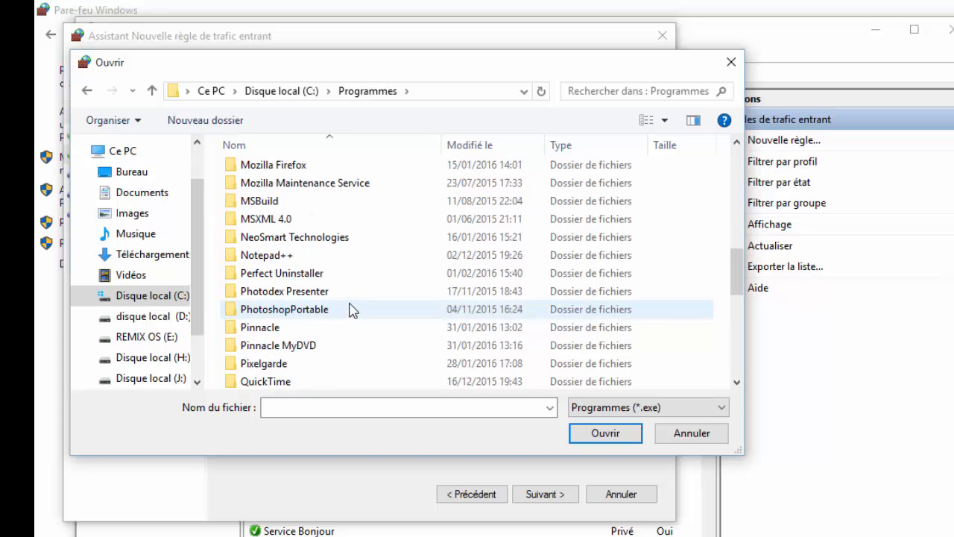
pyautogui.scroll(-1, 349, 311)
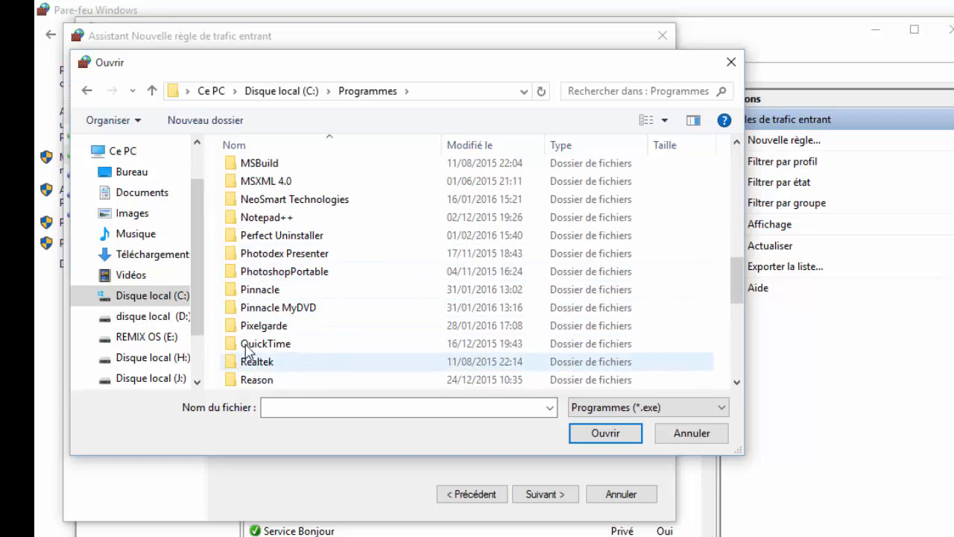
pyautogui.click(267, 293)
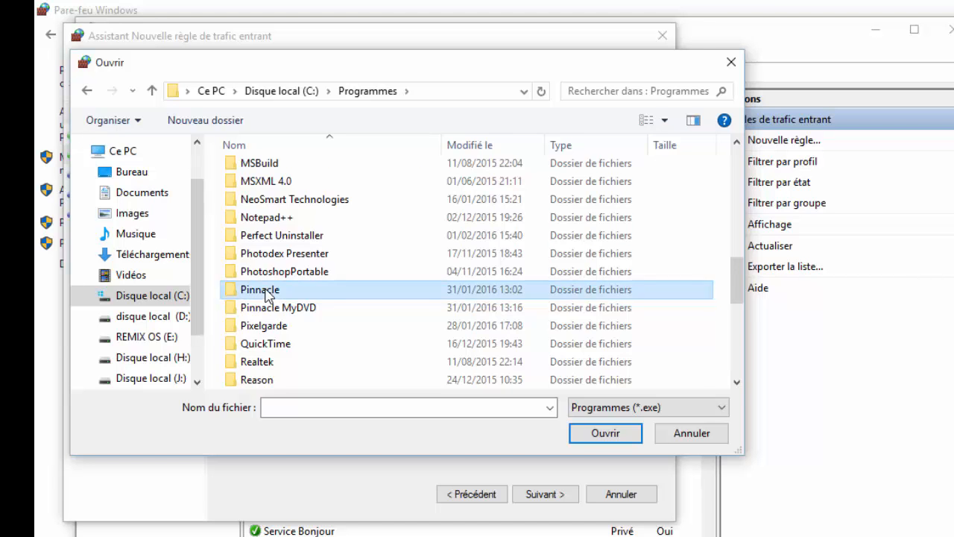
pyautogui.doubleClick(267, 293)
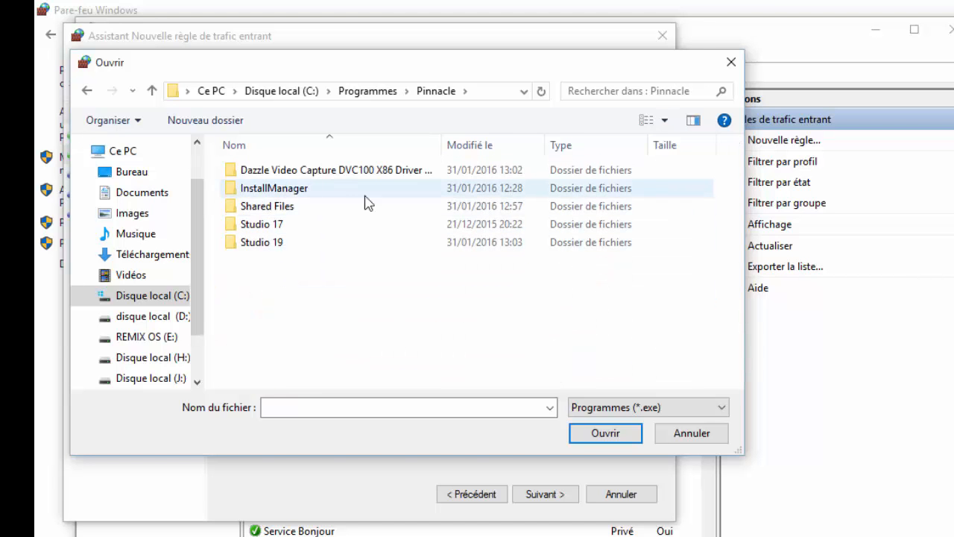
pyautogui.doubleClick(268, 246)
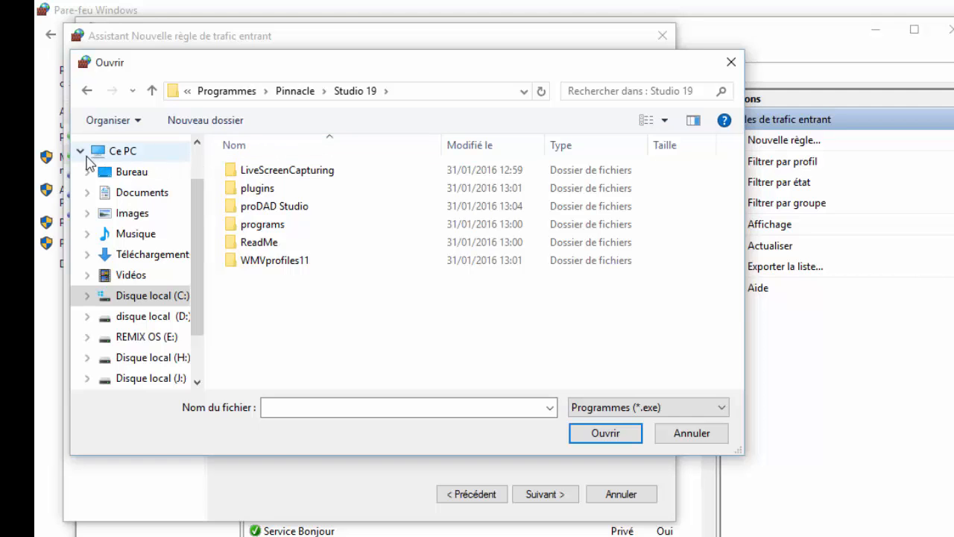
pyautogui.click(87, 93)
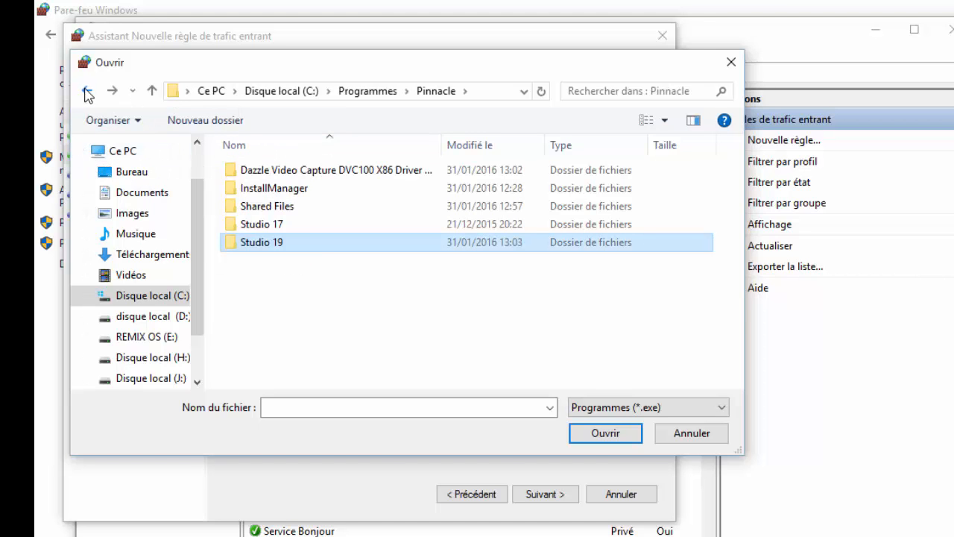
pyautogui.doubleClick(275, 225)
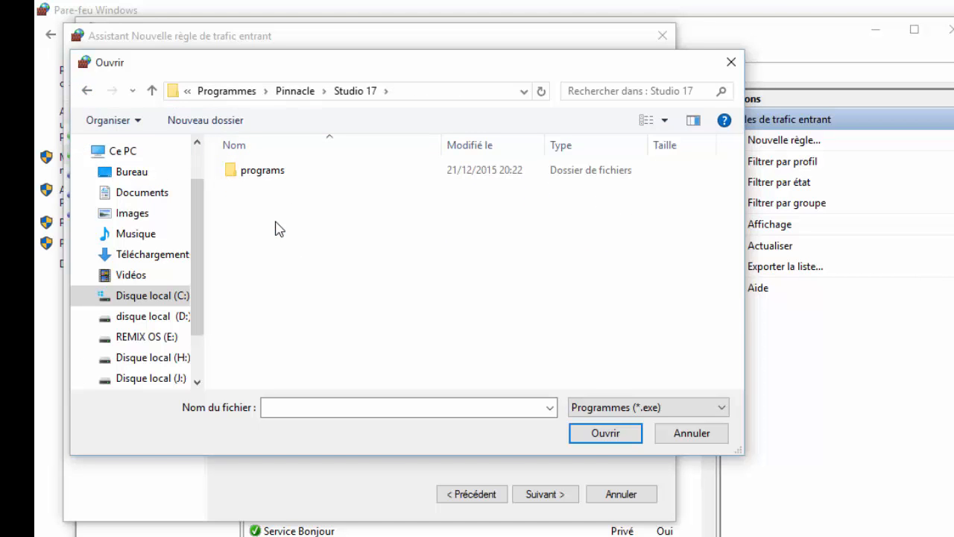
pyautogui.click(262, 172)
pyautogui.doubleClick(262, 171)
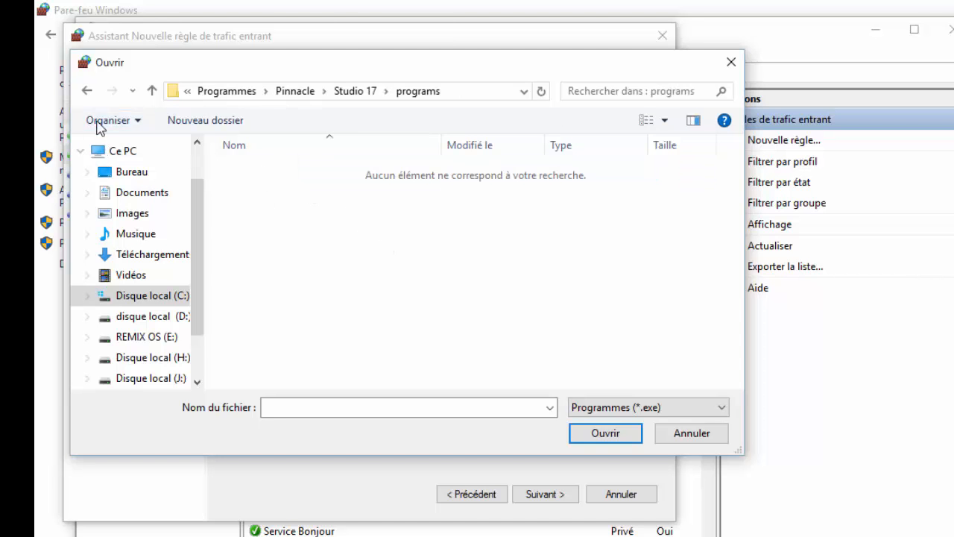
pyautogui.click(87, 91)
pyautogui.click(87, 91)
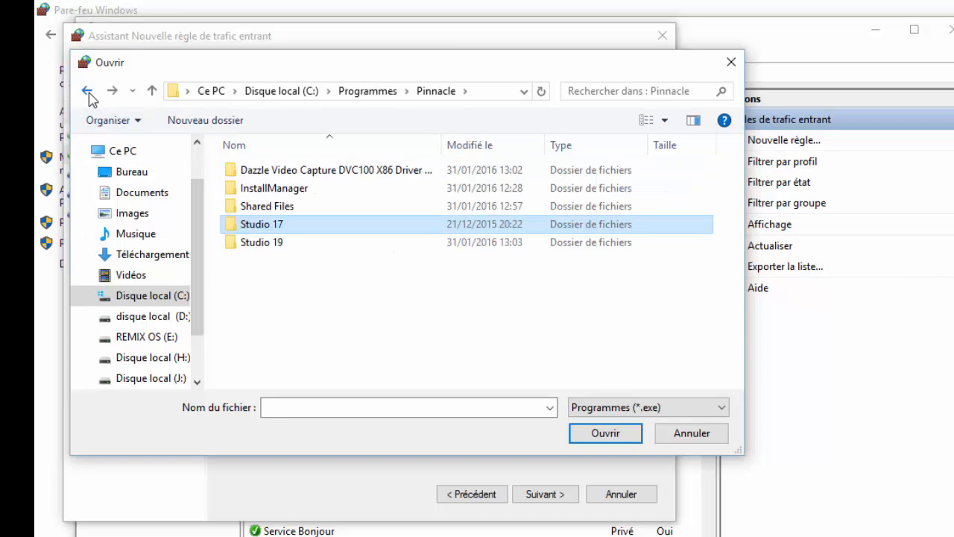
pyautogui.click(88, 92)
# - Set the inbound rule's program to CamtasiaStudio in the TechSmith\Camtasia Studio 8 folder and accept the path
pyautogui.scroll(-1, 352, 380)
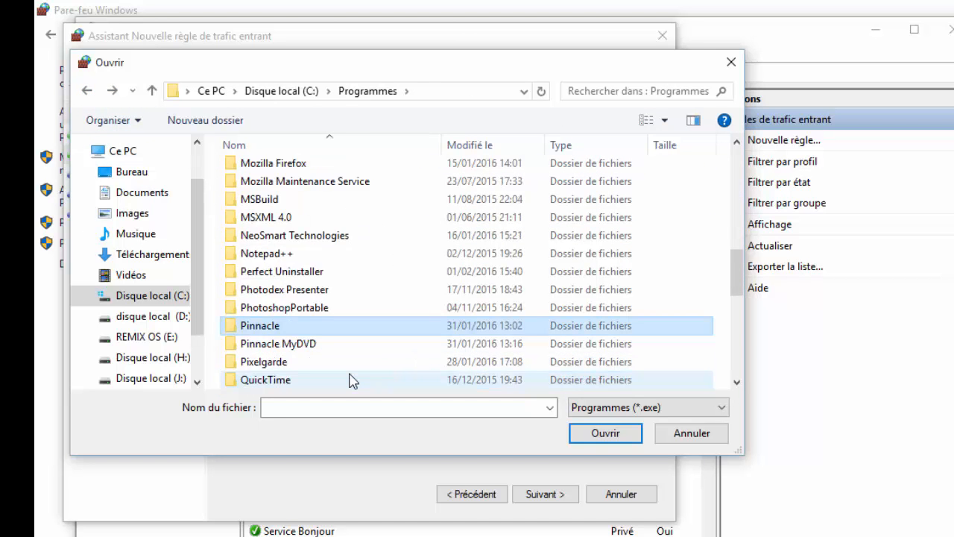
pyautogui.scroll(-3, 352, 380)
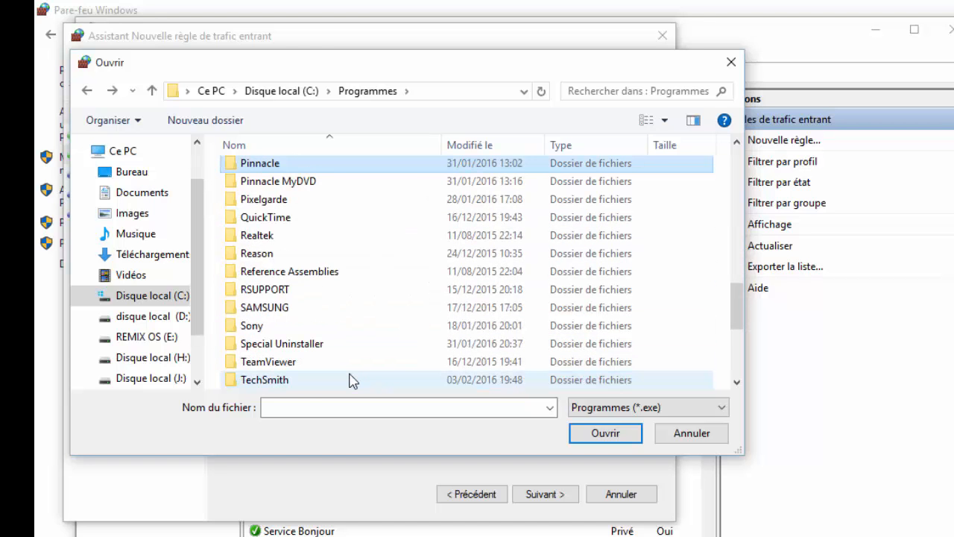
pyautogui.doubleClick(285, 383)
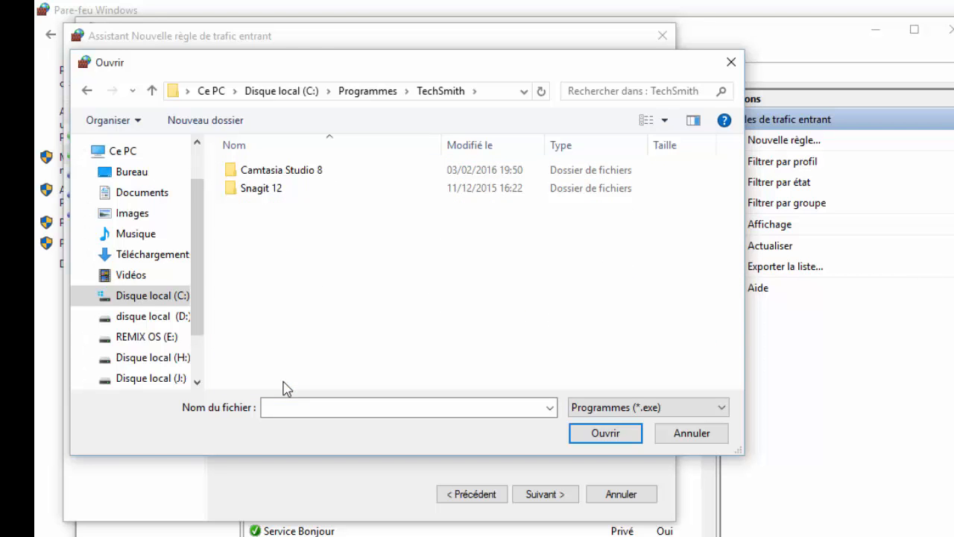
pyautogui.doubleClick(267, 169)
pyautogui.scroll(-1, 398, 377)
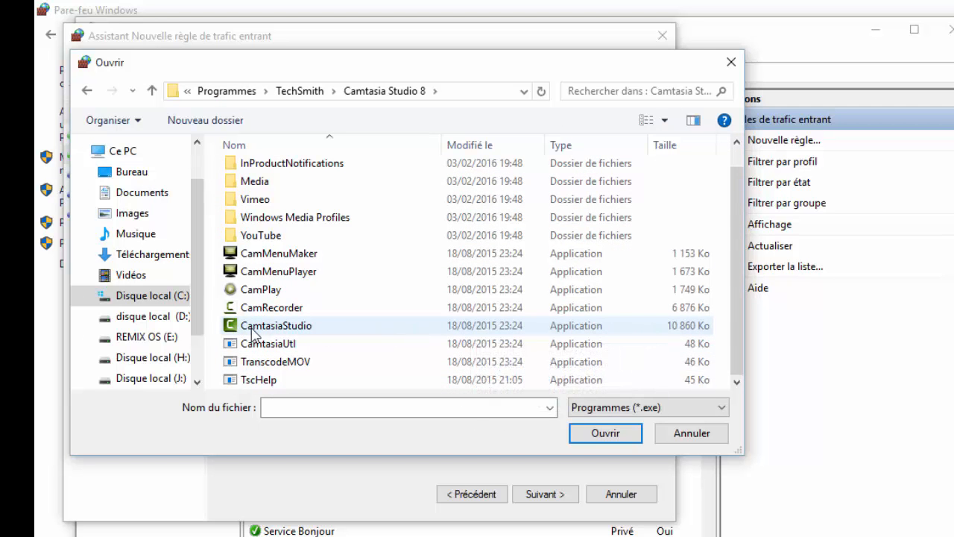
pyautogui.click(465, 328)
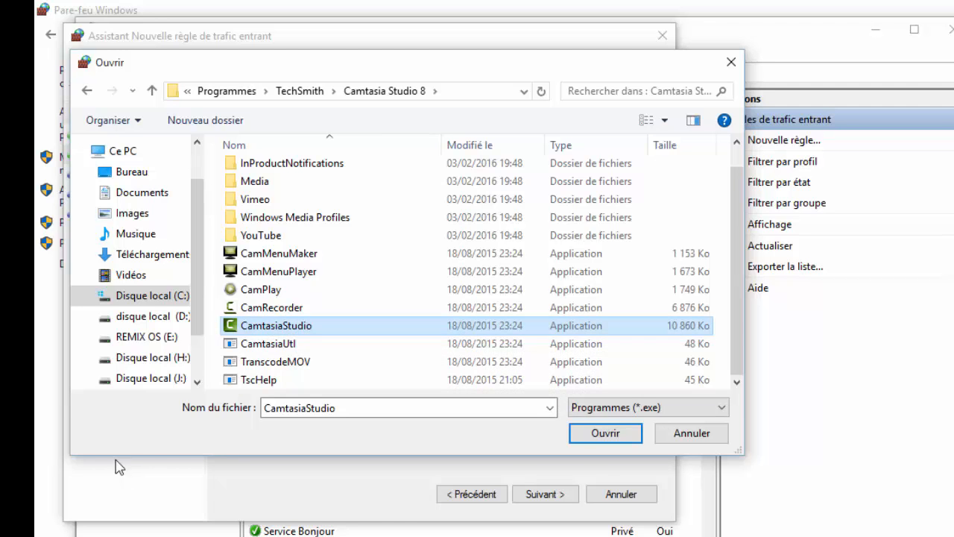
pyautogui.click(605, 434)
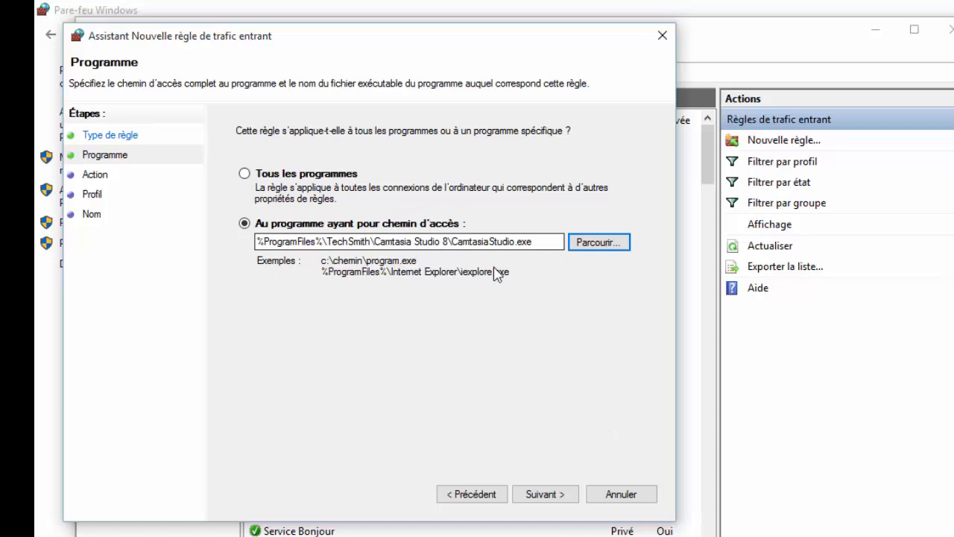
pyautogui.click(541, 496)
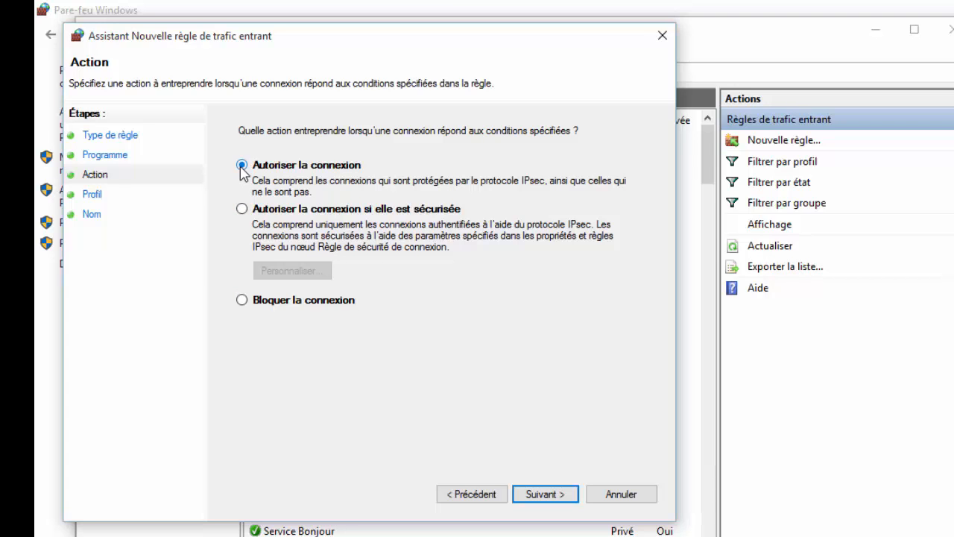
# - Block the connection for the Domaine, Privé and Public profiles, and finish the inbound rule with the name camtasia
pyautogui.click(243, 301)
pyautogui.click(542, 494)
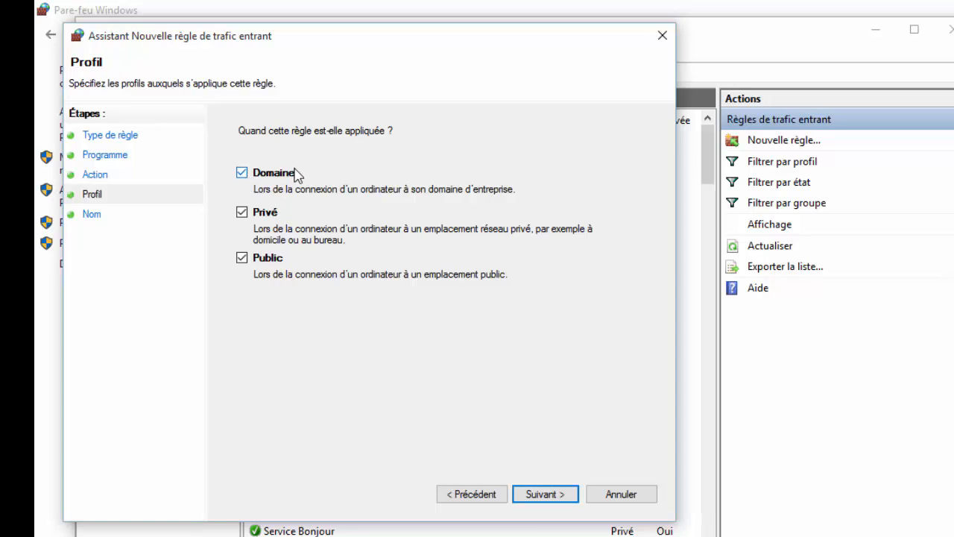
pyautogui.click(541, 495)
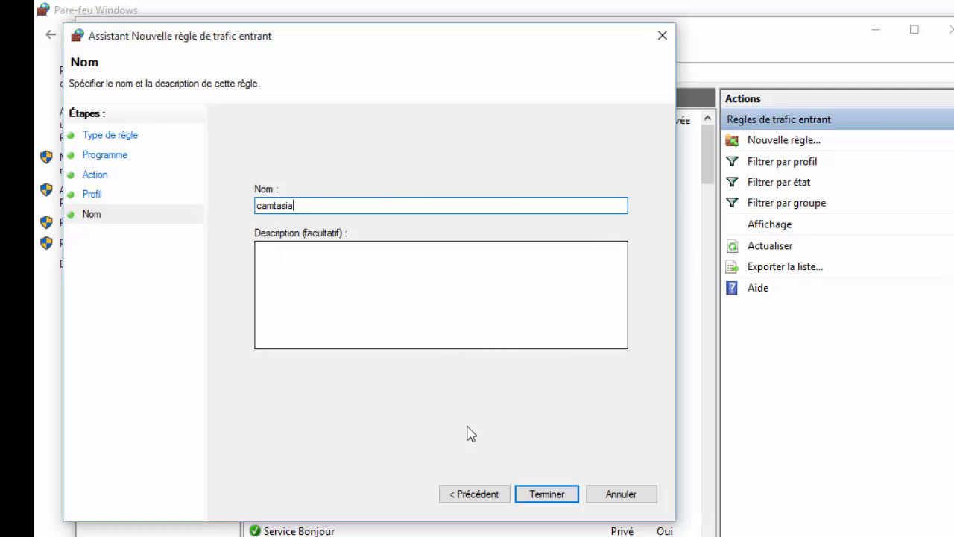
pyautogui.click(547, 494)
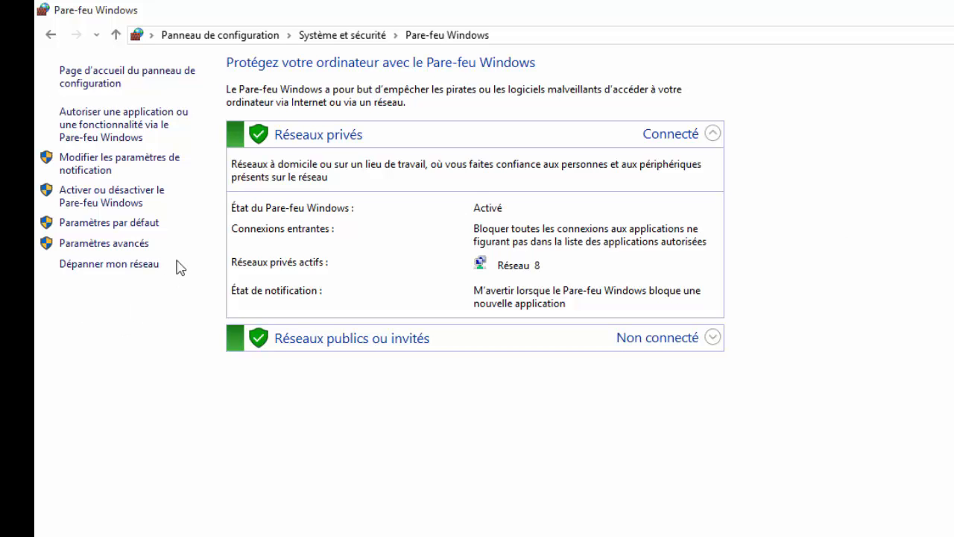
# - Reopen the advanced firewall settings and start a new outbound traffic rule (Règles de trafic sortant) of the type Programme
pyautogui.click(116, 253)
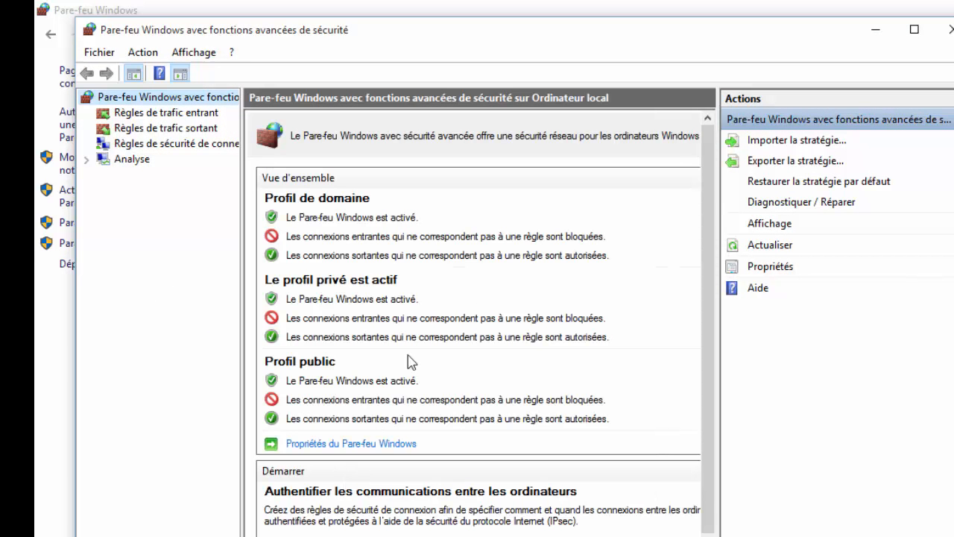
pyautogui.click(171, 131)
pyautogui.click(791, 141)
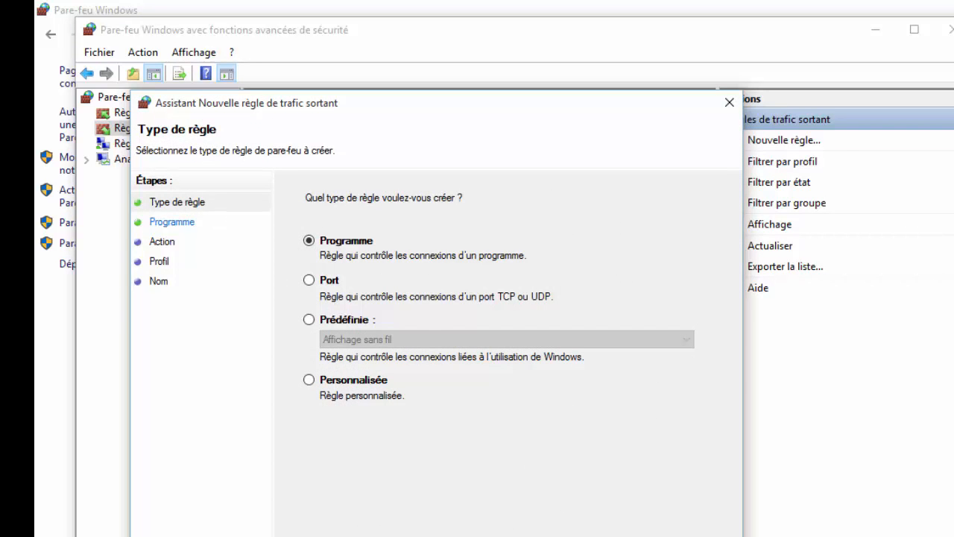
pyautogui.press('Return')
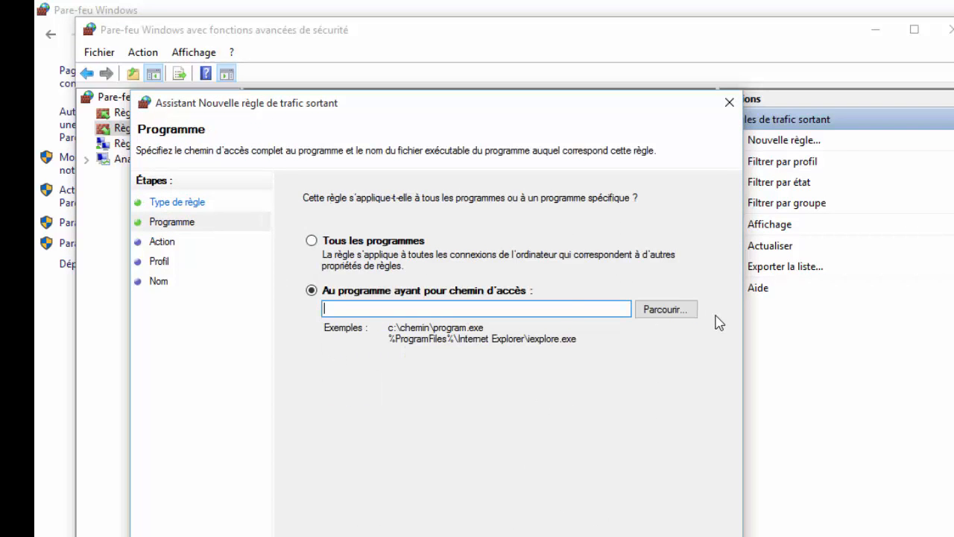
# - Set the outbound rule's program to CamtasiaStudio in the TechSmith\Camtasia Studio 8 folder and accept the path
pyautogui.click(671, 312)
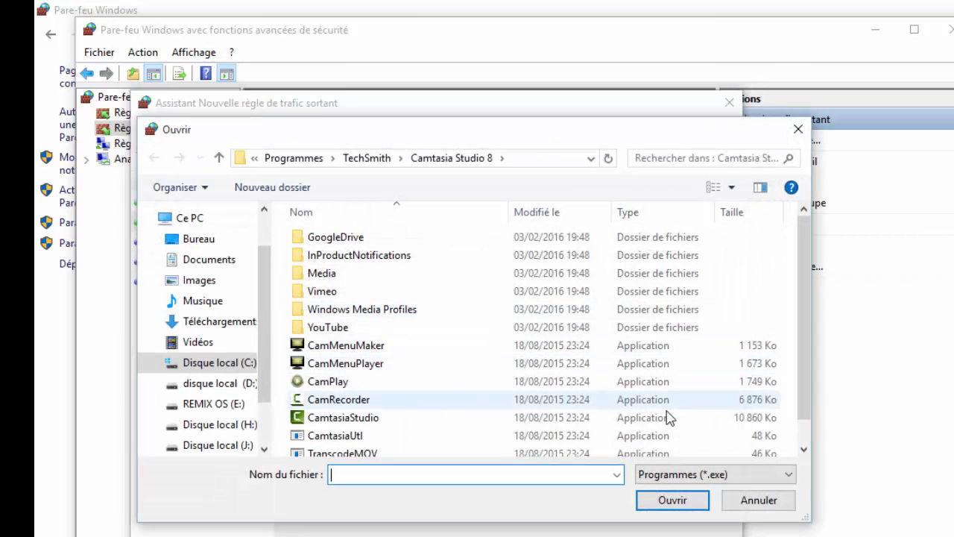
pyautogui.click(376, 421)
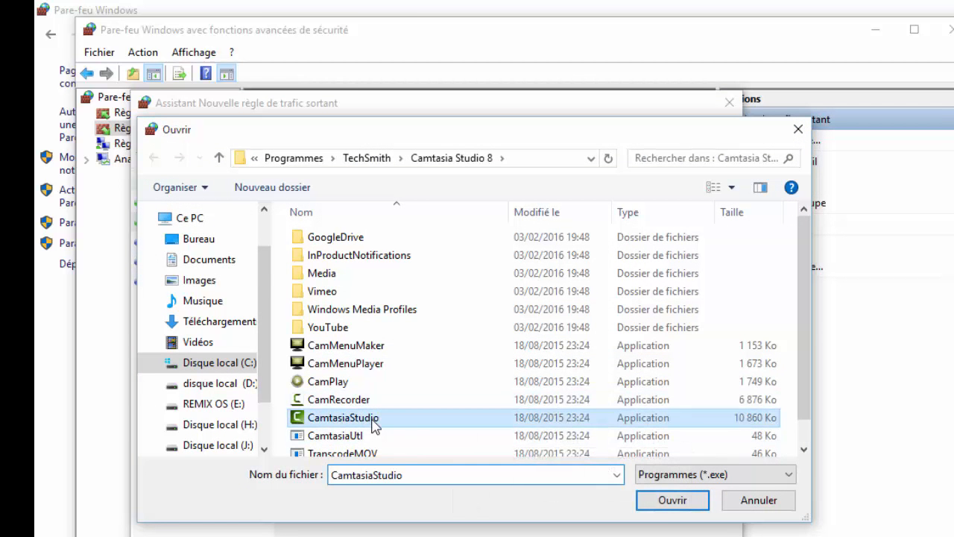
pyautogui.click(673, 501)
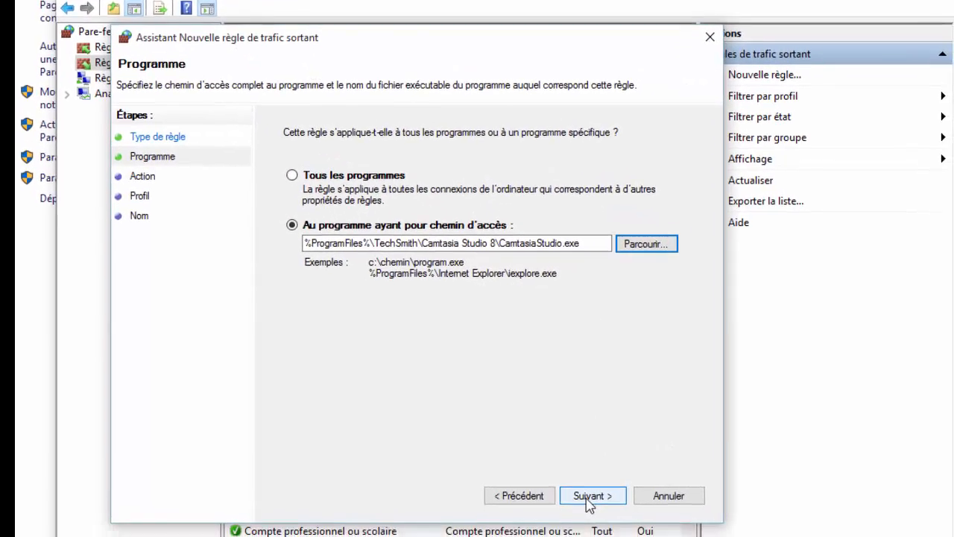
pyautogui.click(589, 498)
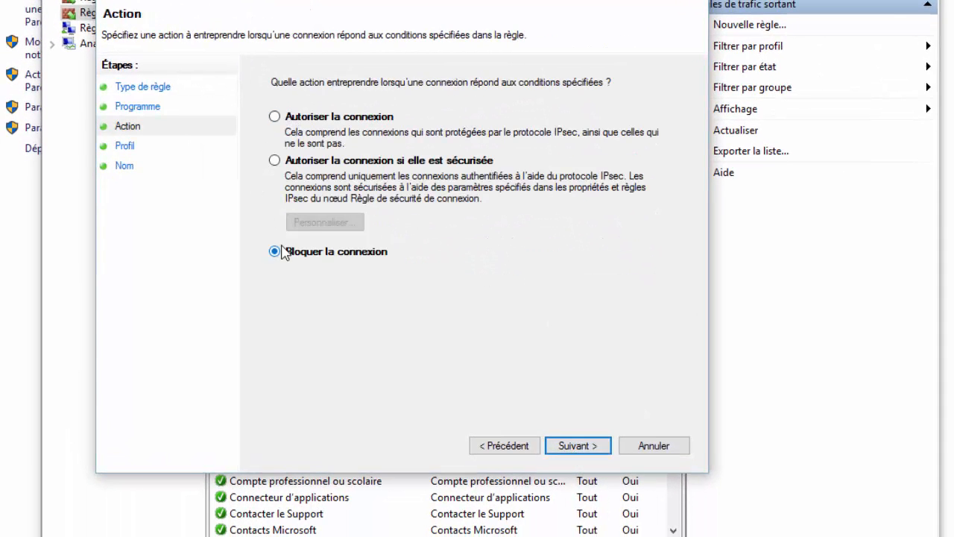
# - Keep the outbound rule blocking the connection for the Domaine, Privé and Public profiles, and finish it with the name camtasia
pyautogui.click(569, 443)
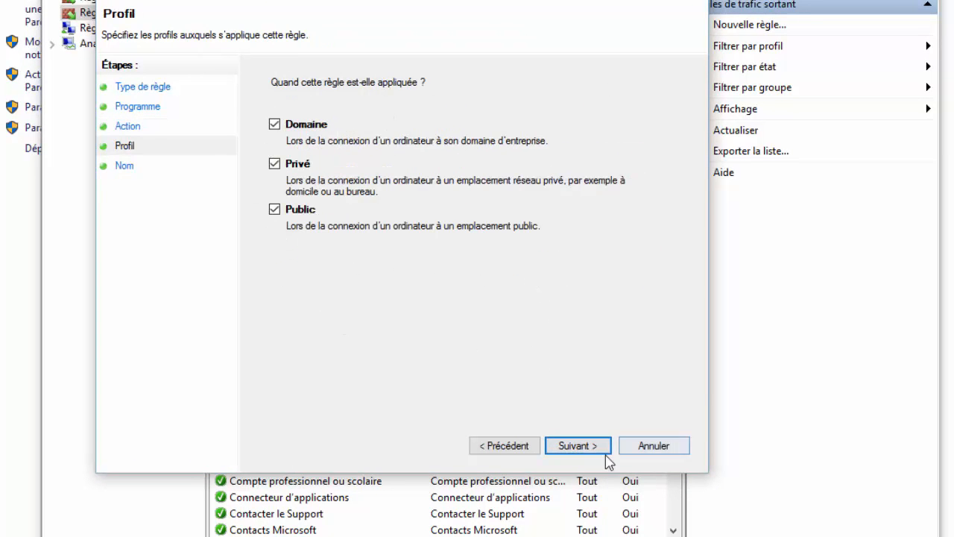
pyautogui.click(572, 451)
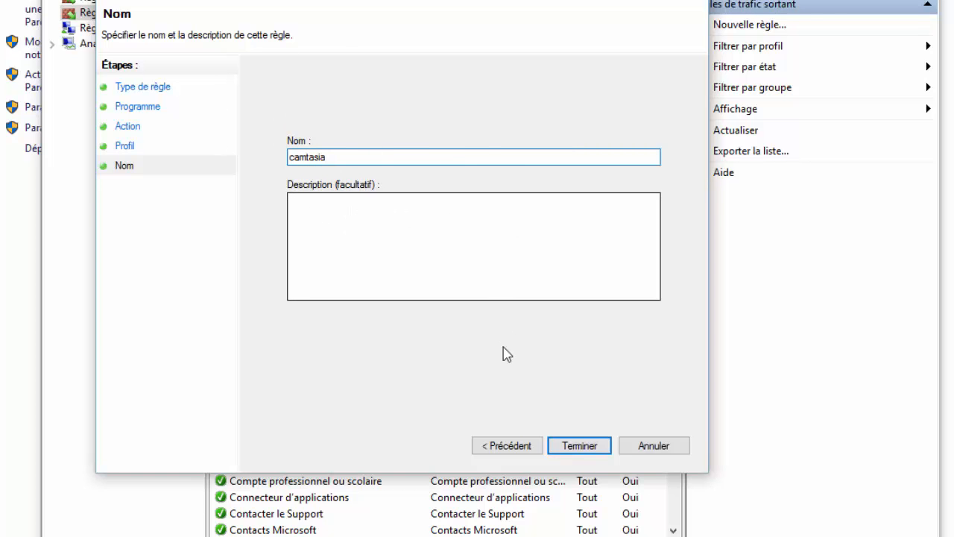
pyautogui.click(575, 449)
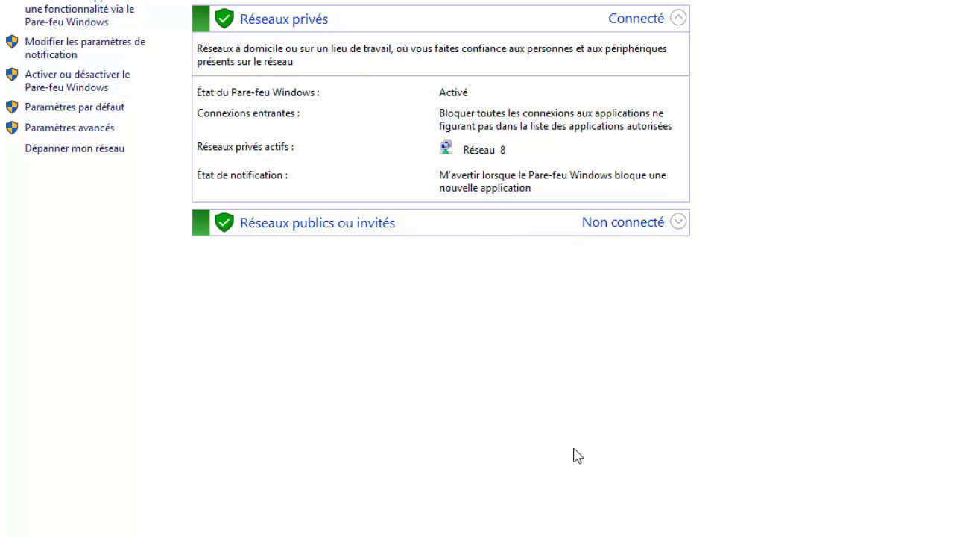